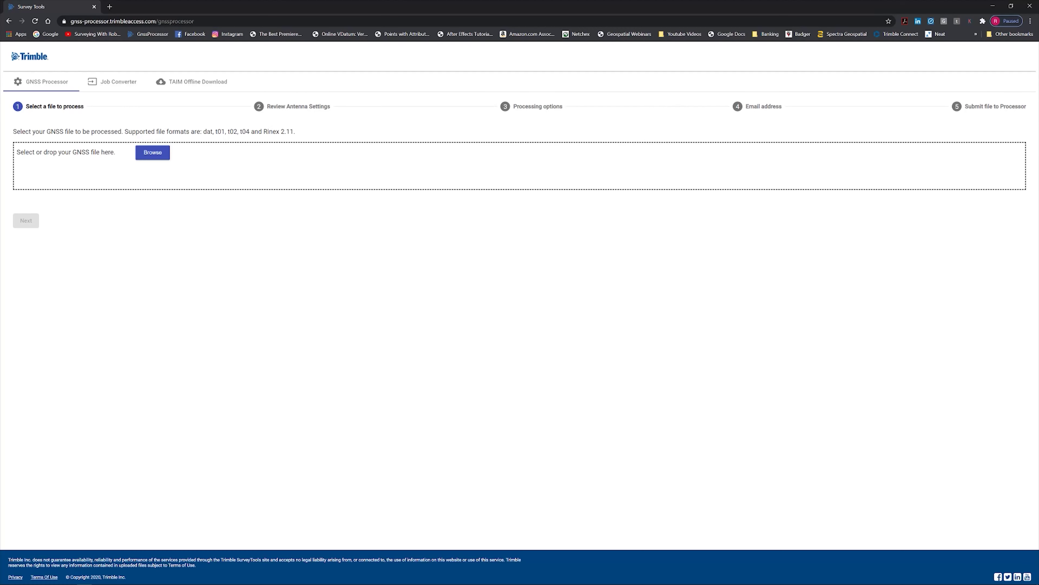
Drag the GNSS data file onto the Trimble GNSS Processor drop zone
left_click_drag(578, 253, 323, 274)
Upload 00632930.T02 and accept its antenna settings to reach Processing options
left_click_drag(80, 209, 58, 173)
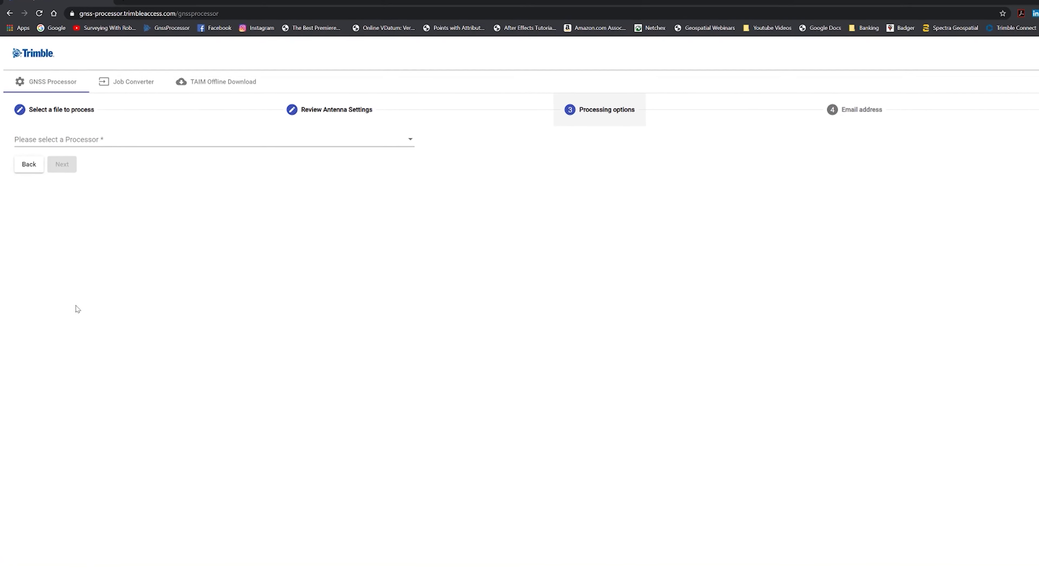
Choose OPUS as the processor, enter the e-mail address, and submit 00632930.T02
left_click(551, 162)
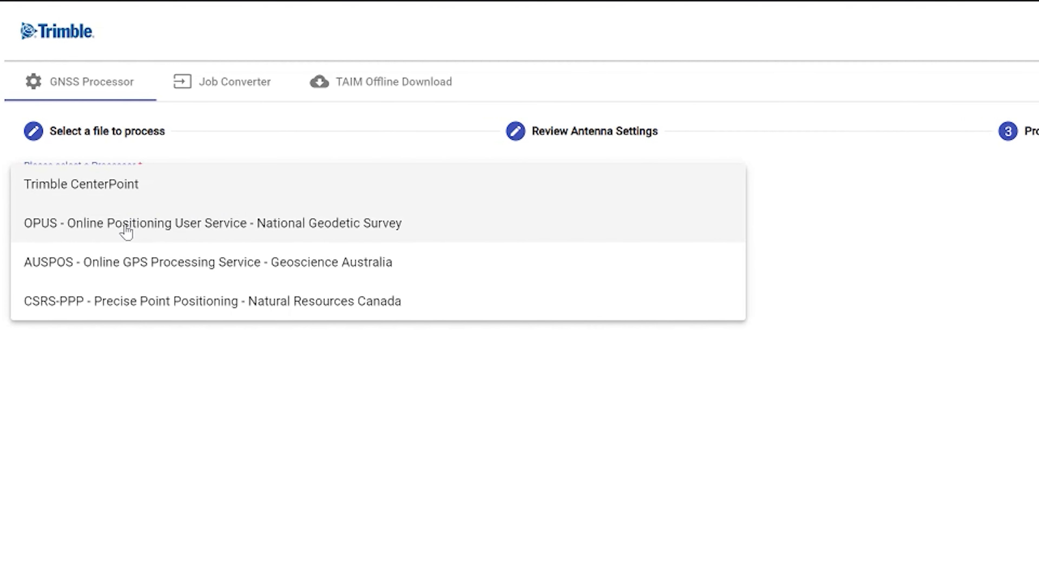
left_click(127, 232)
left_click(117, 241)
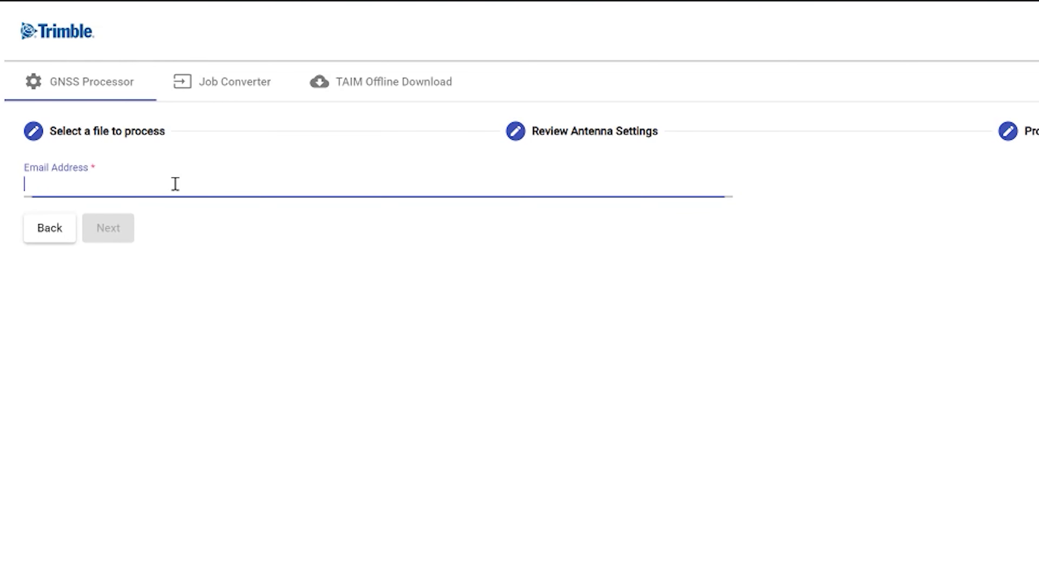
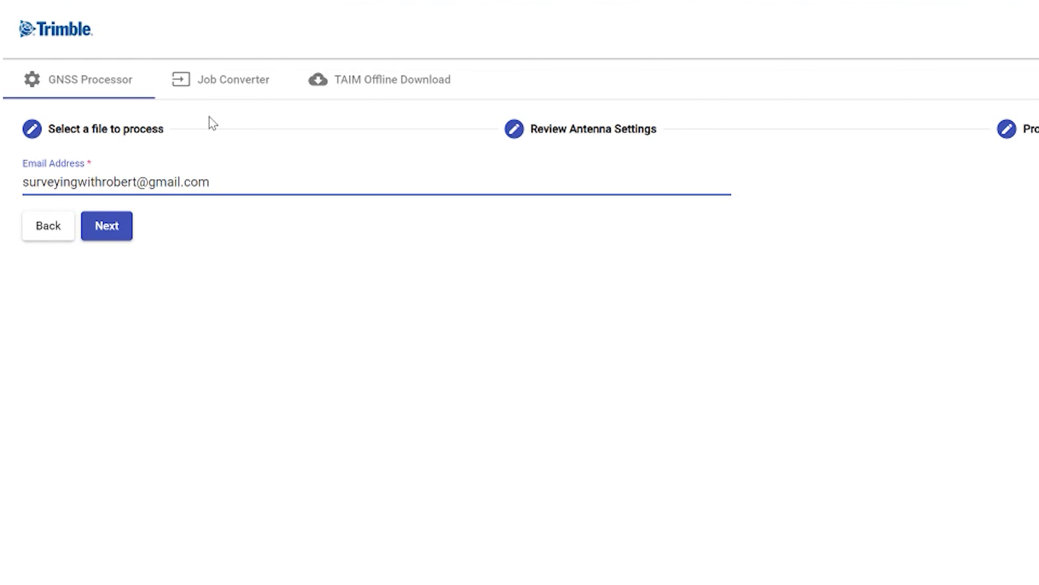
left_click(107, 226)
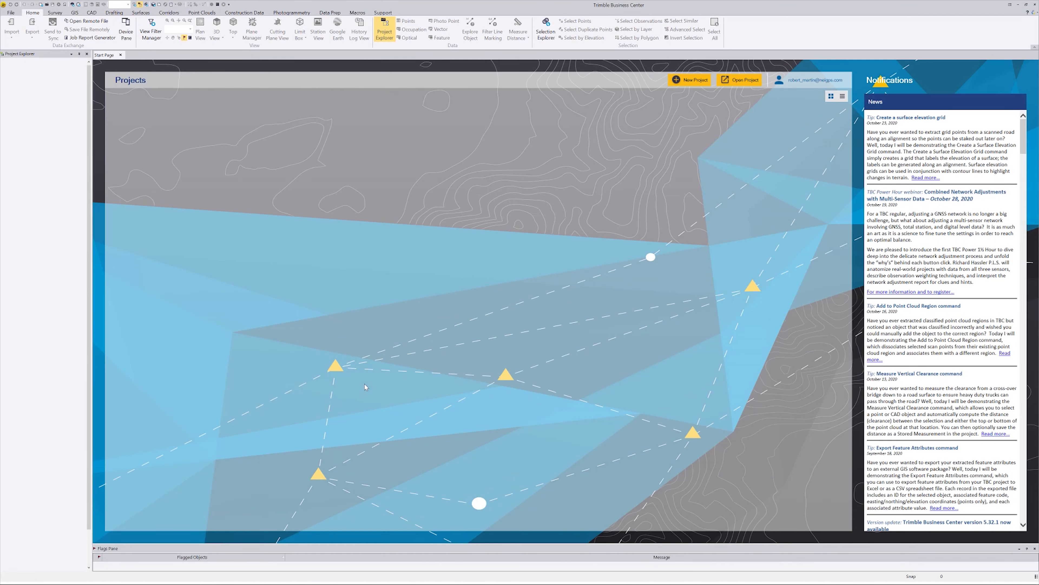
Create a new project, import the survey job, and decline viewing the import summary
left_click(684, 81)
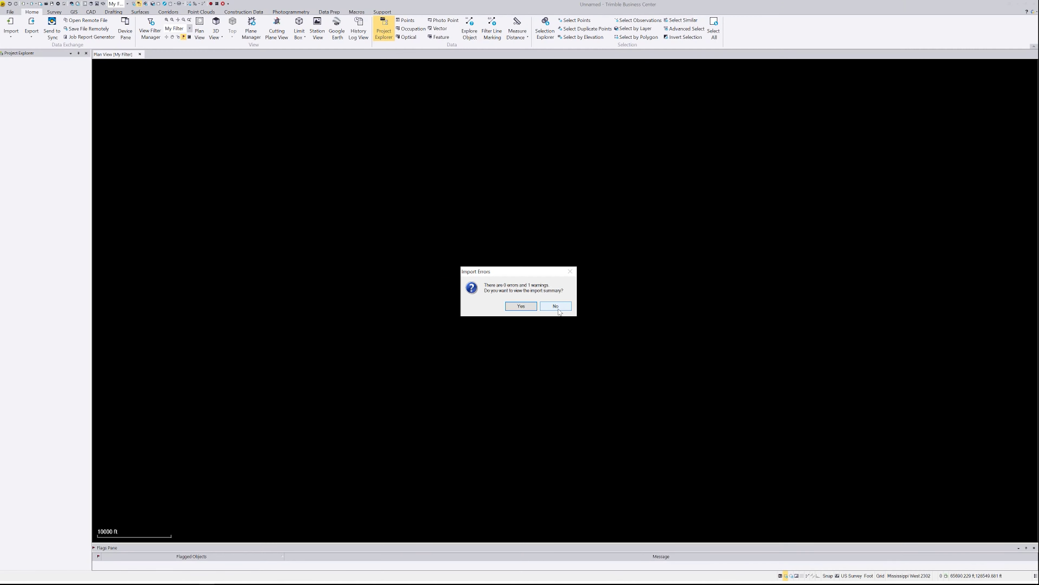
left_click(556, 307)
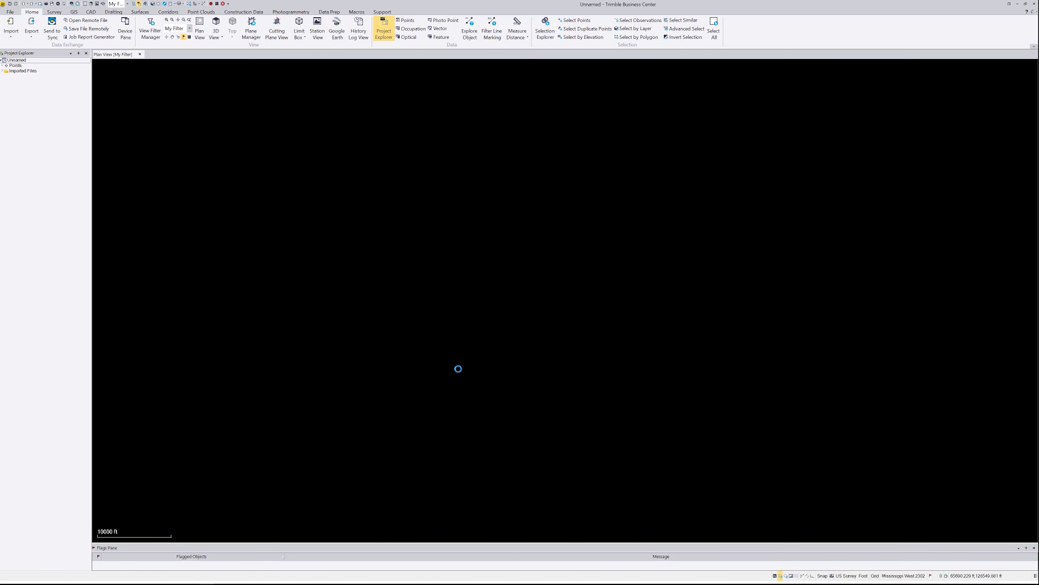
scroll(503, 350, "down", 3)
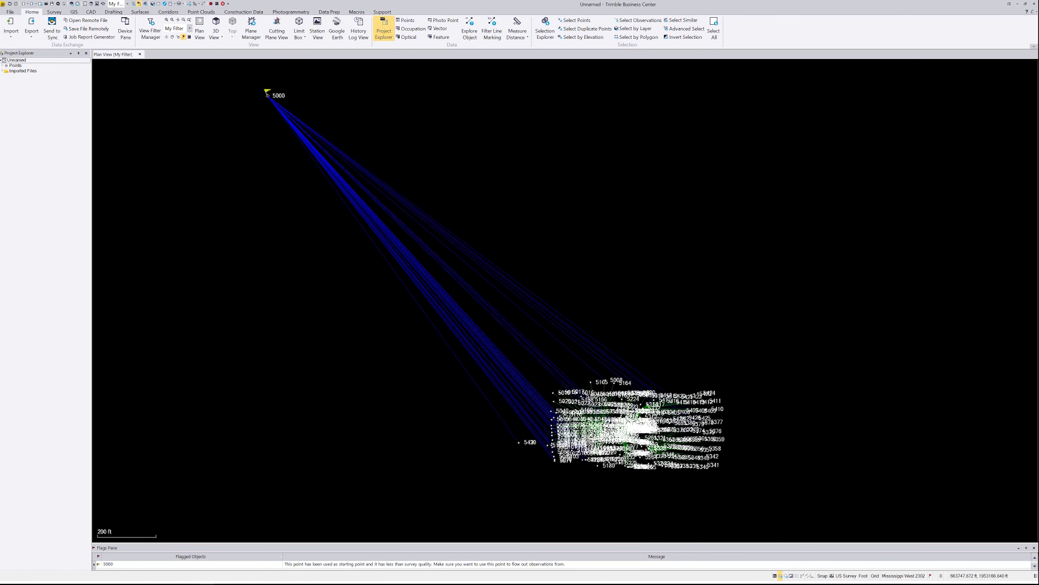
Zoom to point 5000 and enlarge the Flags pane to show both flagged rows
scroll(407, 185, "up", 2)
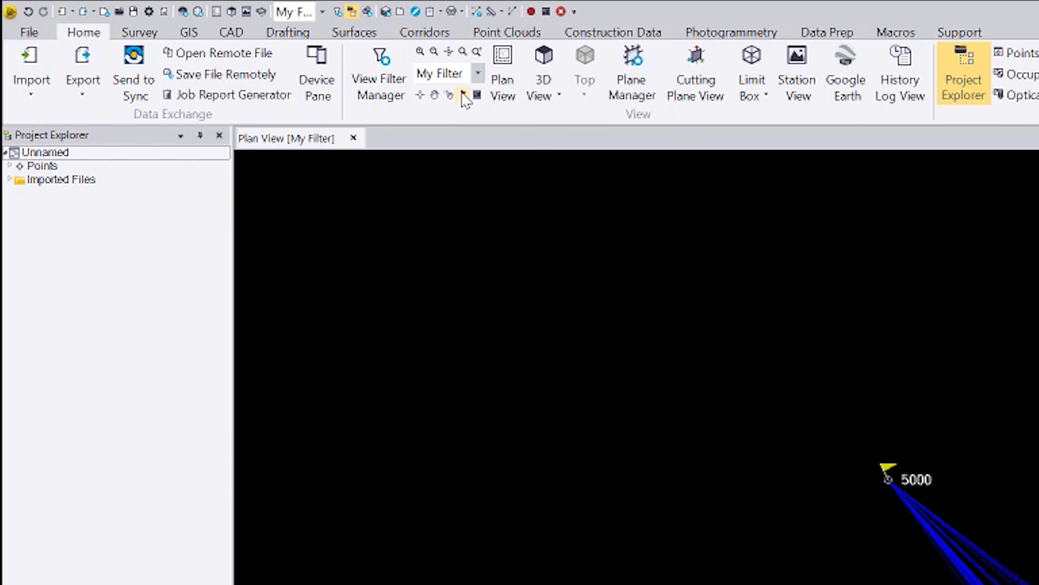
left_click(464, 95)
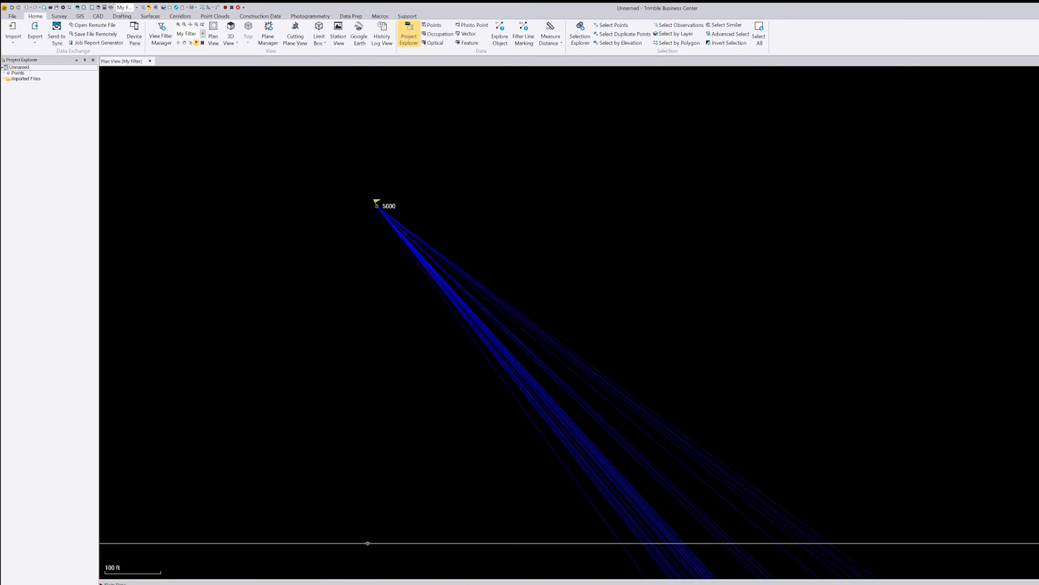
left_click_drag(368, 543, 368, 544)
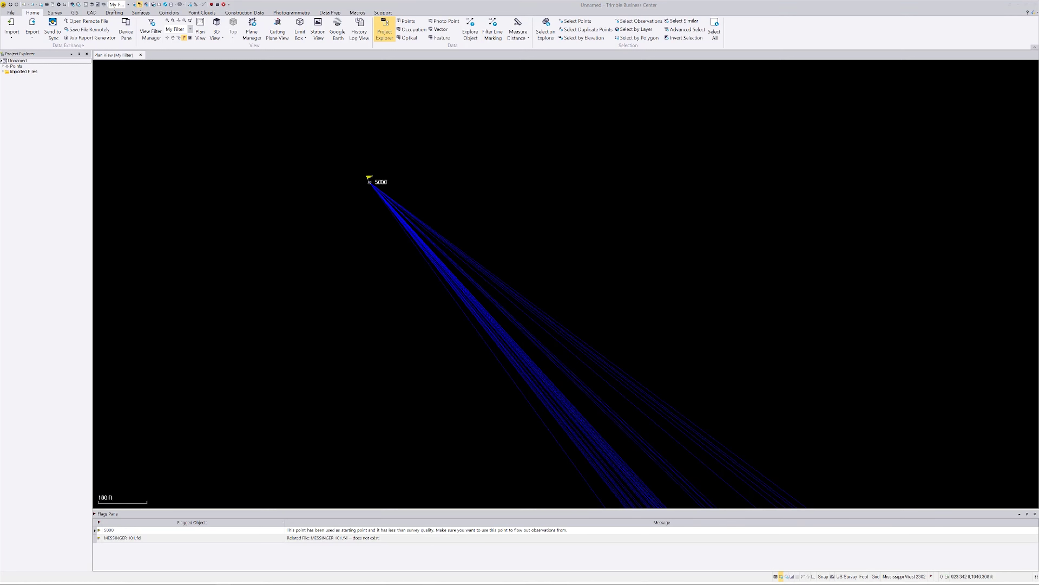
Import the OPUS solution point 5000293o into the Plan View and zoom in beside point 5000
left_click_drag(1038, 160, 442, 80)
left_click_drag(379, 270, 378, 271)
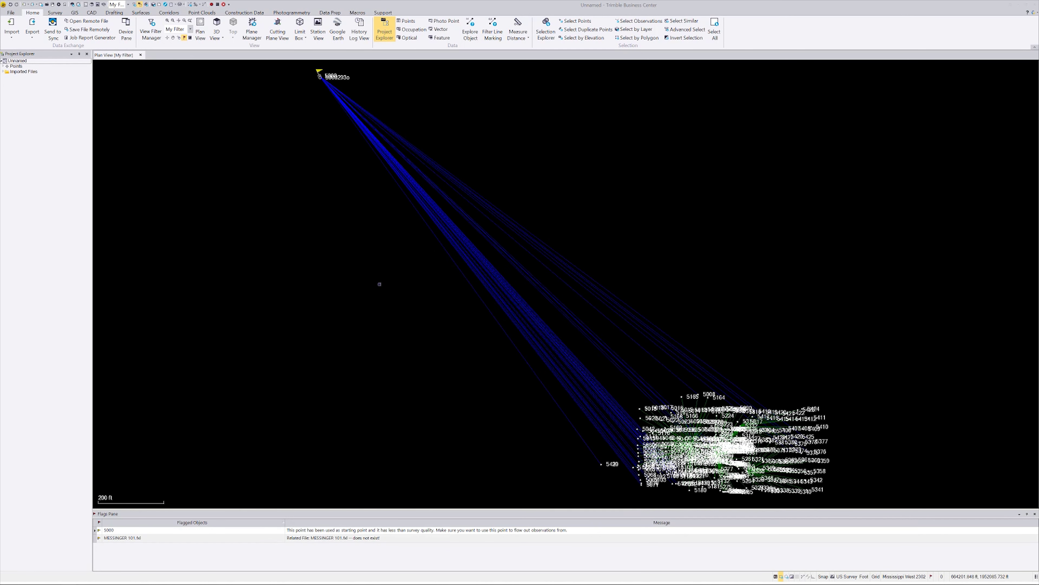
scroll(340, 164, "up", 5)
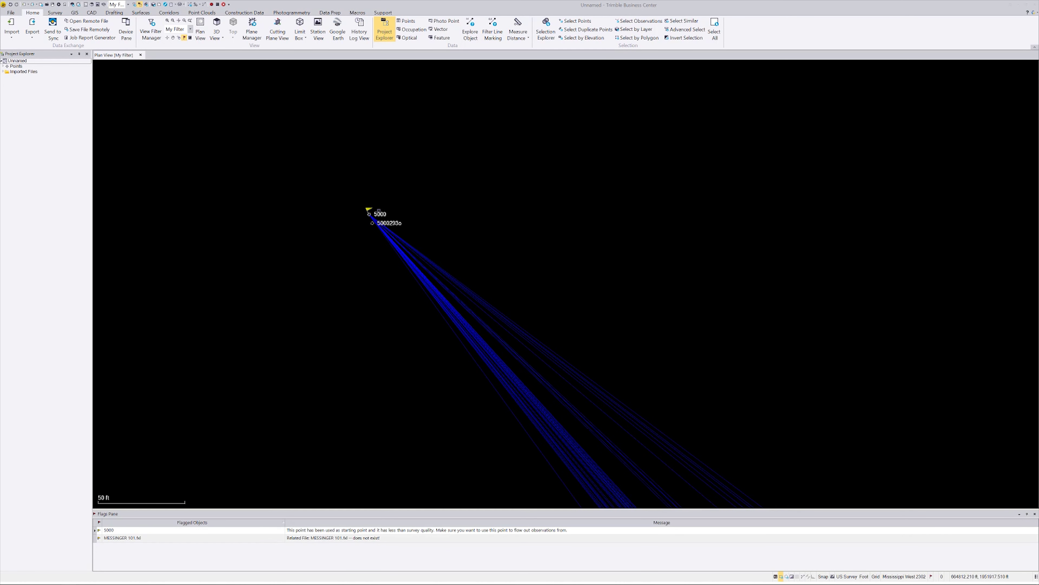
scroll(379, 211, "up", 5)
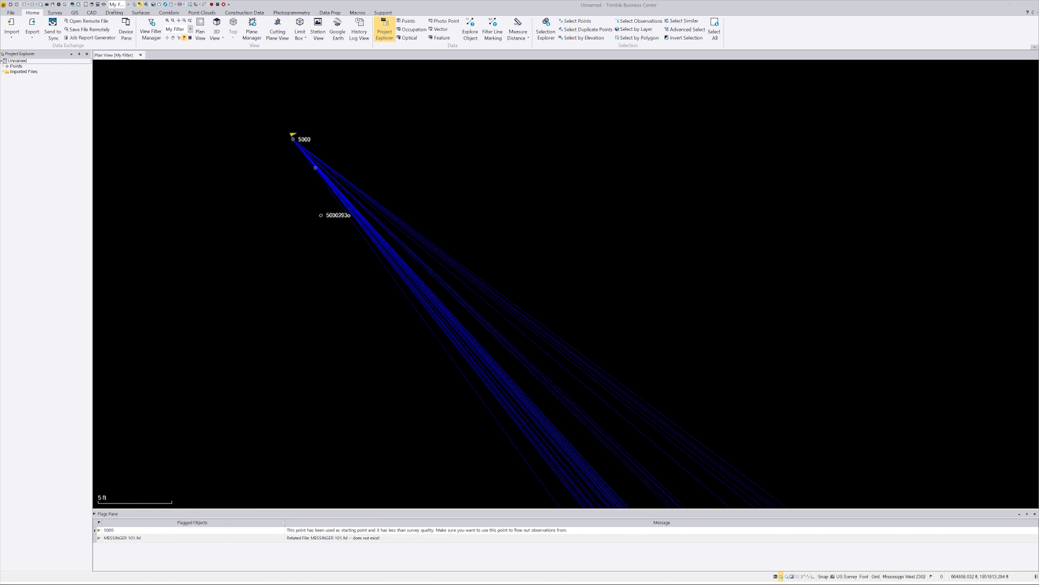
scroll(327, 242, "up", 1)
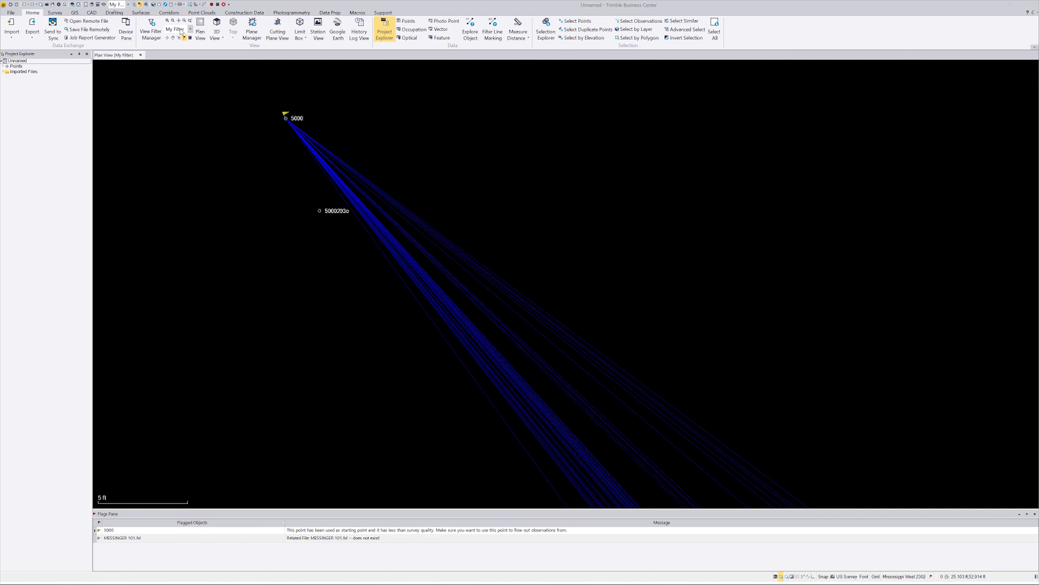
In Merge Points, include both 5000293o and 5000, keeping 5000293o as final position
left_click(53, 13)
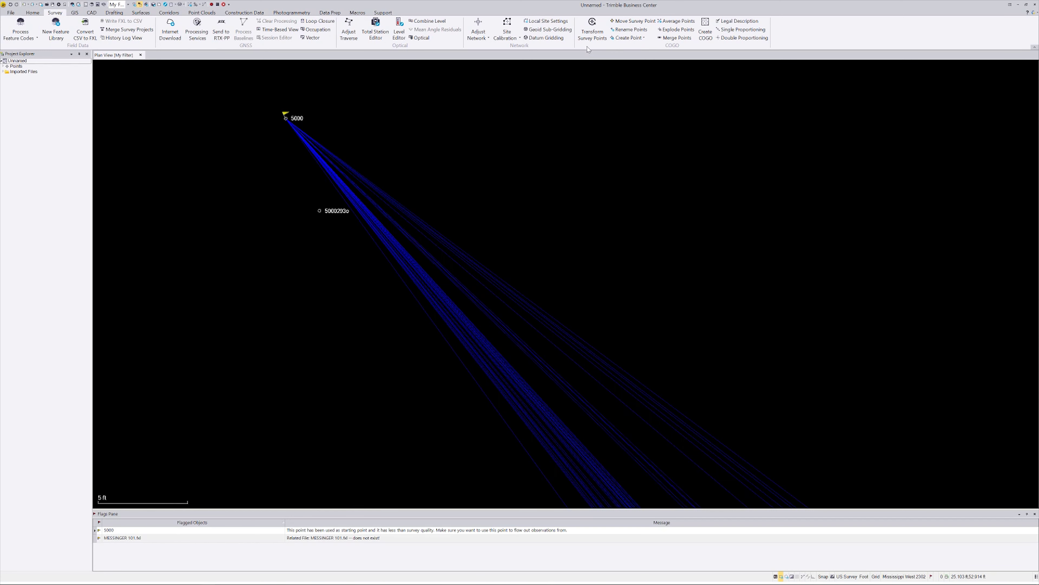
left_click(667, 38)
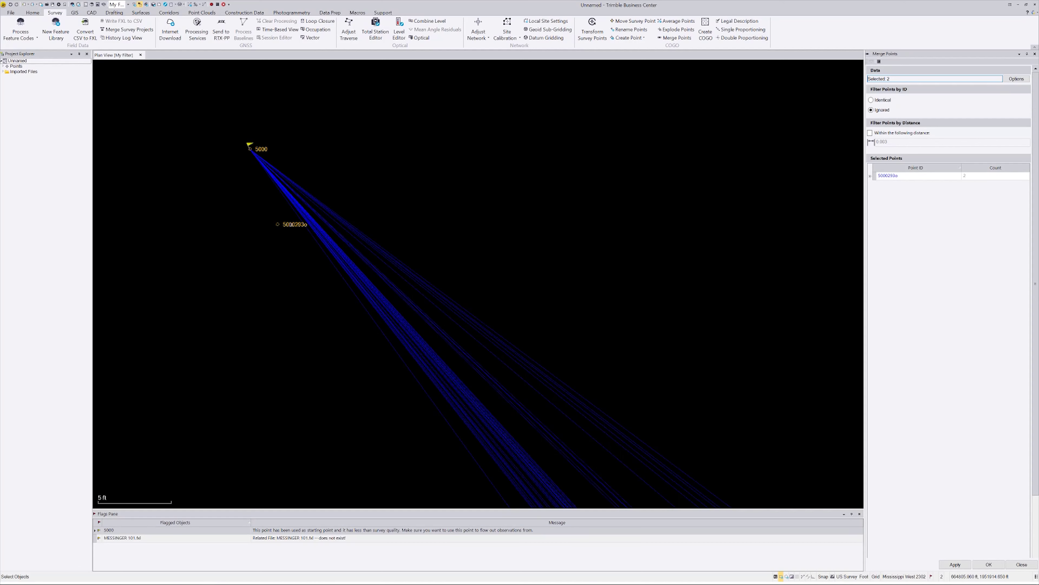
left_click(870, 176)
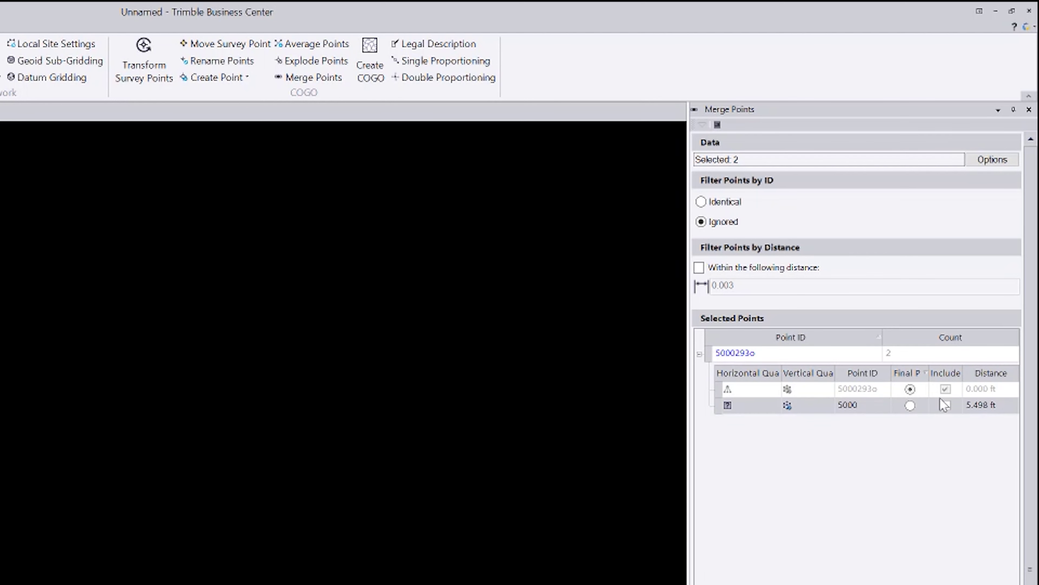
left_click(945, 388)
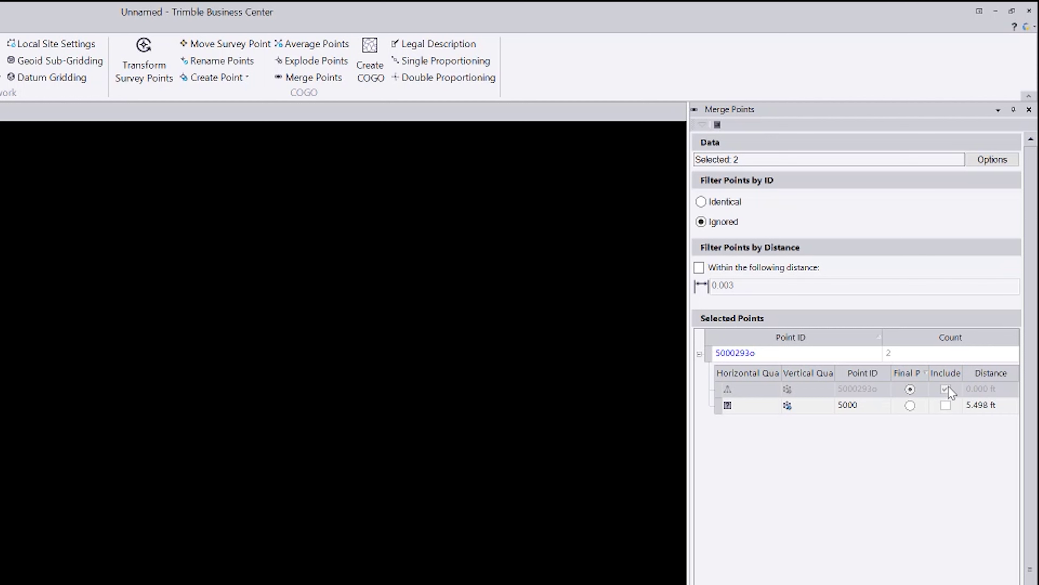
left_click(946, 406)
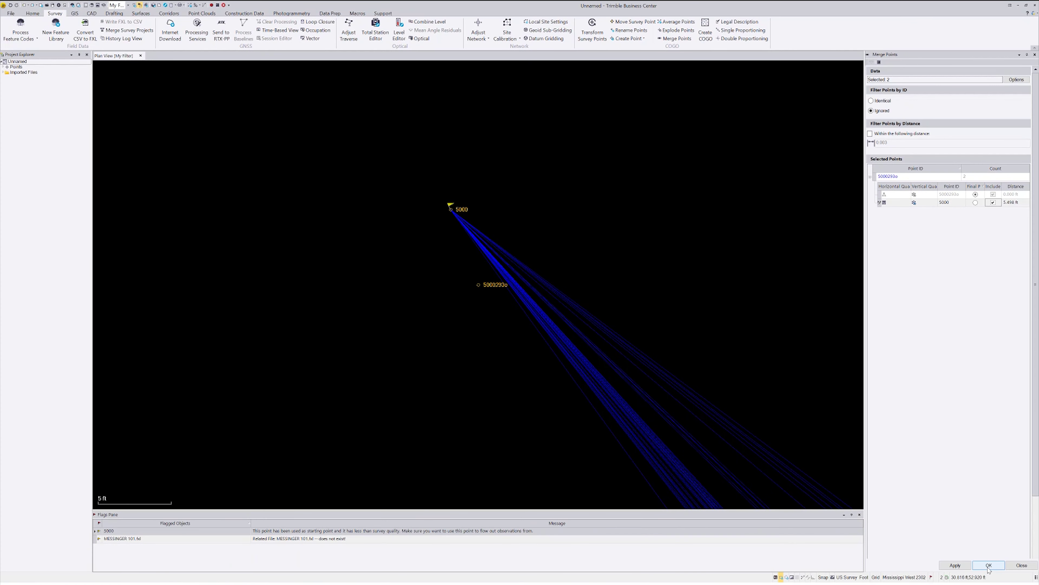
Apply the merge and zoom in on point 5000293o with its radiating vectors
left_click(988, 565)
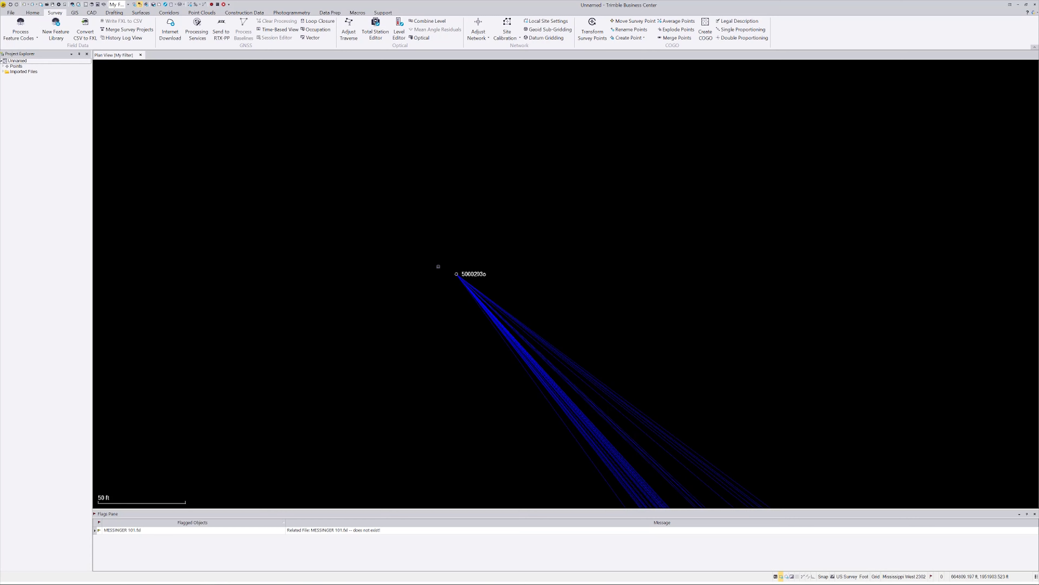
scroll(458, 253, "up", 10)
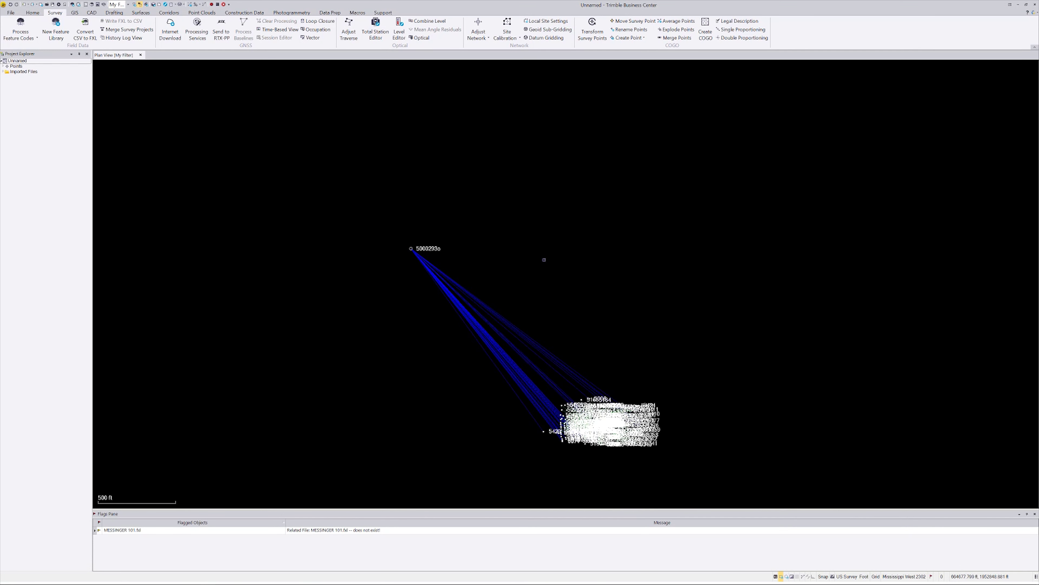
scroll(334, 233, "up", 2)
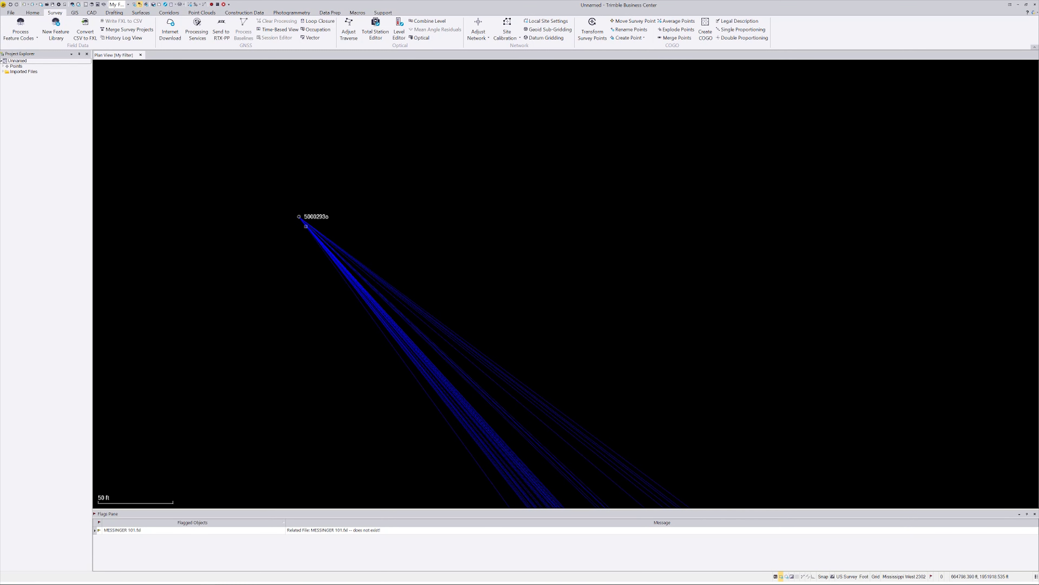
Change point 5000293o's Point ID to 5000 in its Properties
right_click(316, 214)
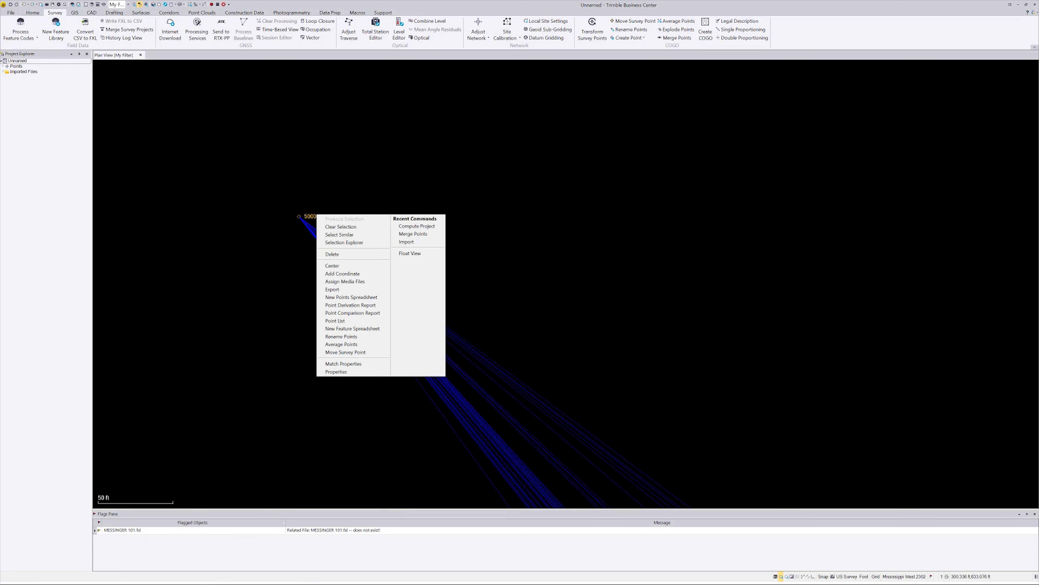
left_click(343, 371)
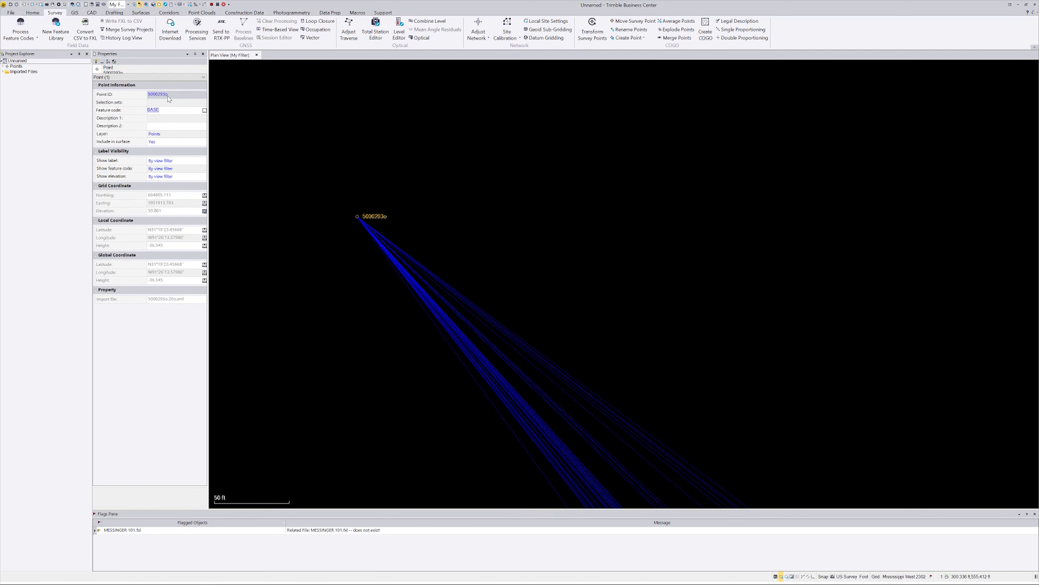
left_click(171, 94)
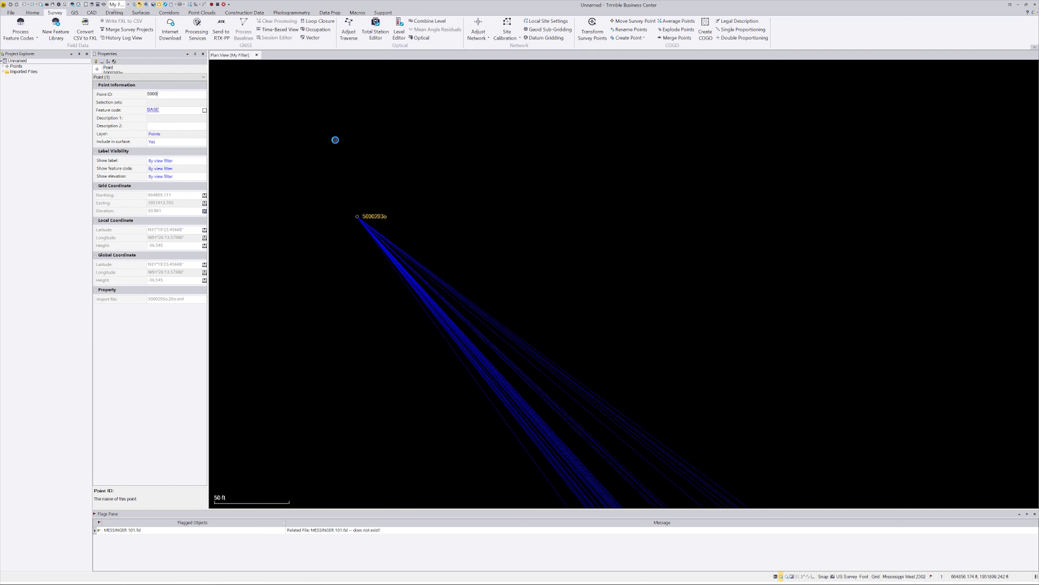
left_click(334, 136)
scroll(332, 133, "down", 2)
scroll(429, 184, "down", 4)
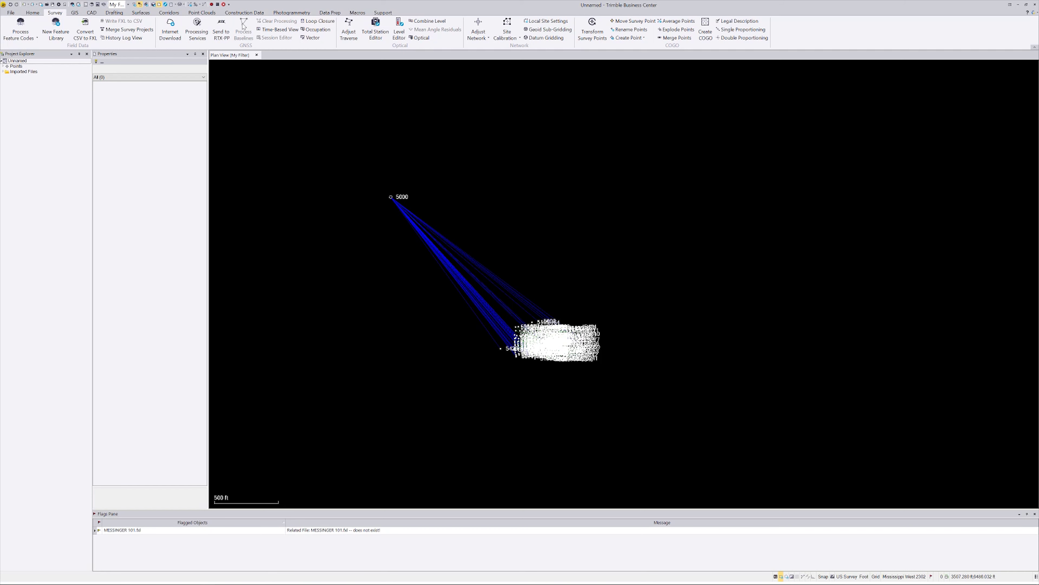
Close the Flags and Properties panes and open the Export panel from Home
left_click(33, 14)
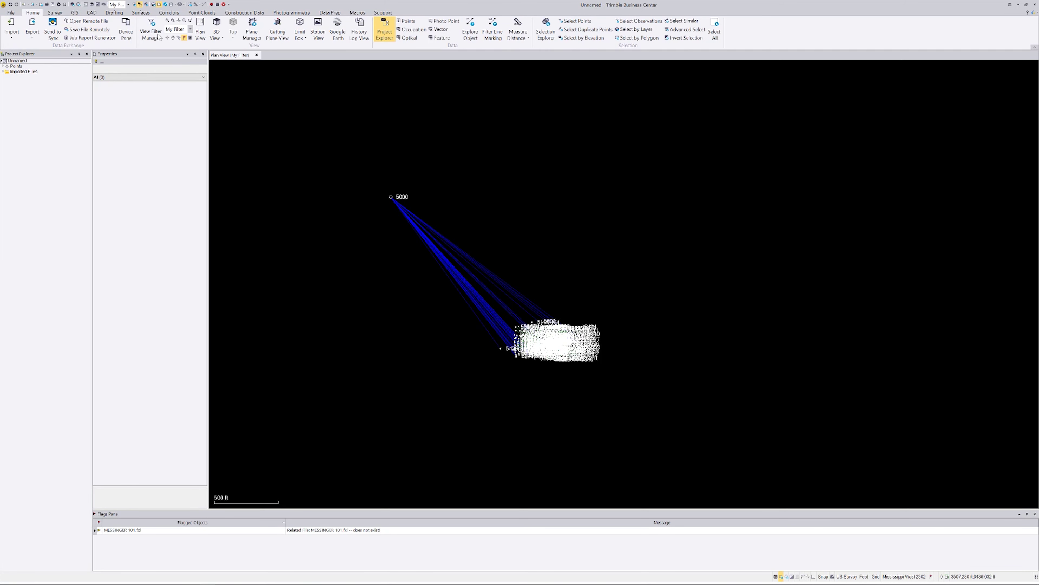
left_click(185, 37)
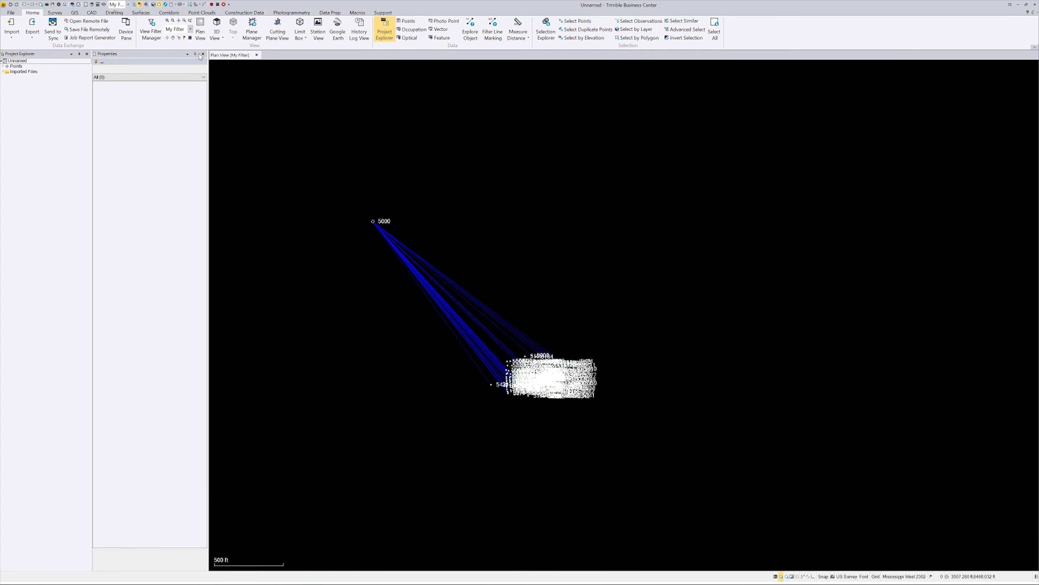
left_click(203, 54)
scroll(566, 378, "down", 2)
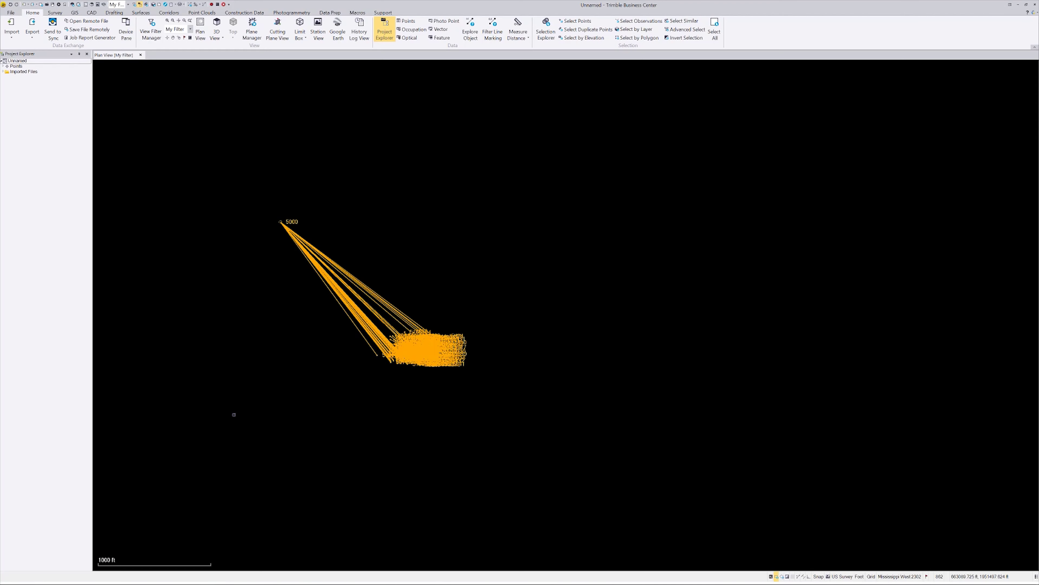
left_click(31, 25)
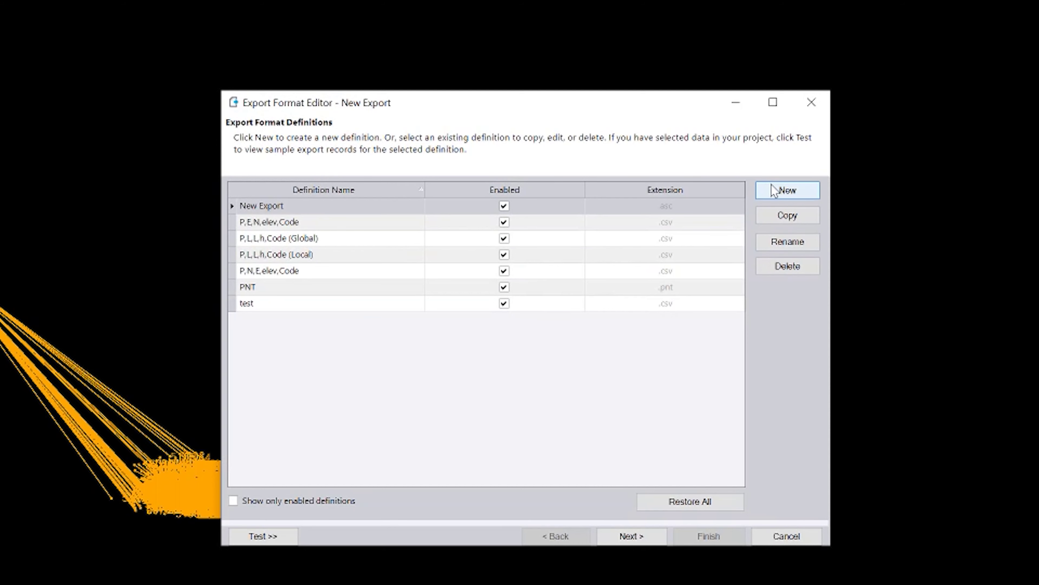
Start a new export format and add Point ID from the General fields
left_click(786, 190)
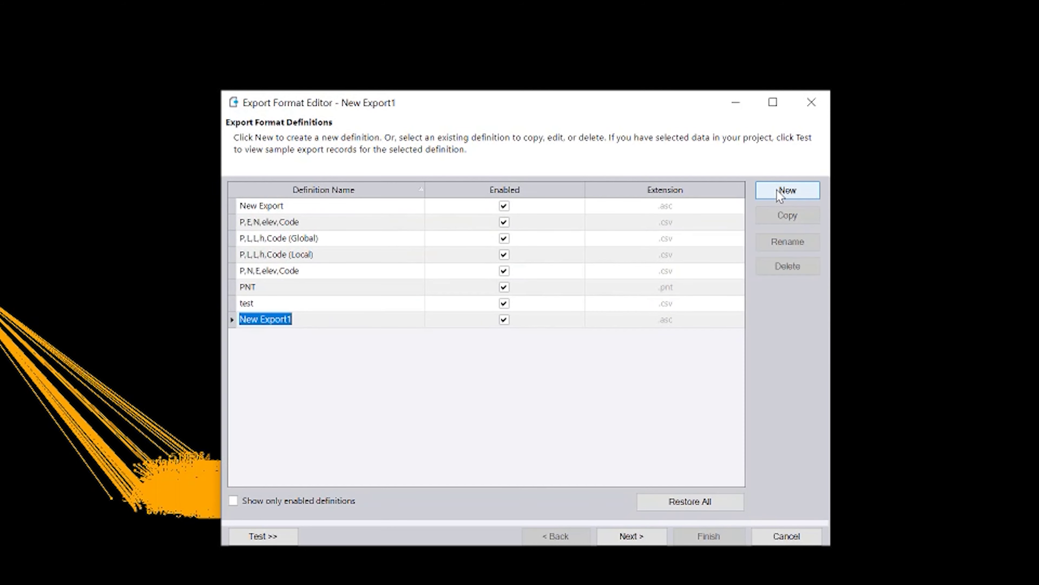
left_click(642, 540)
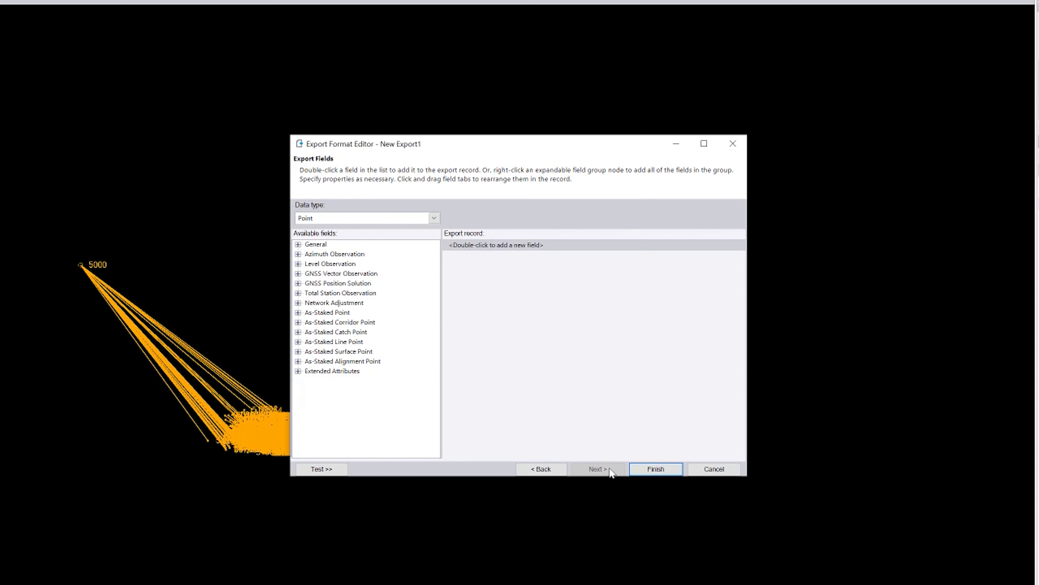
left_click(298, 244)
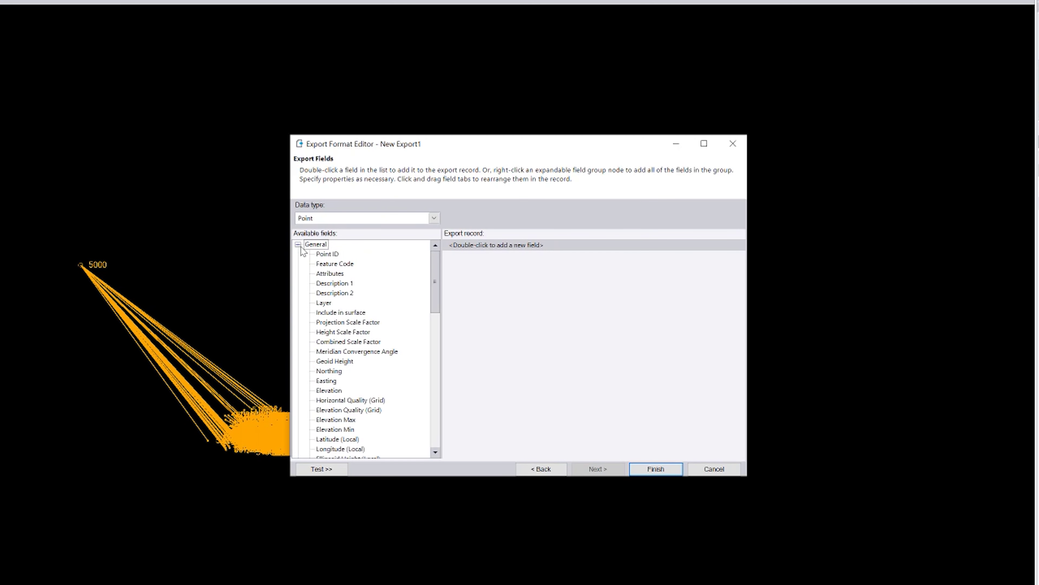
left_click(327, 277)
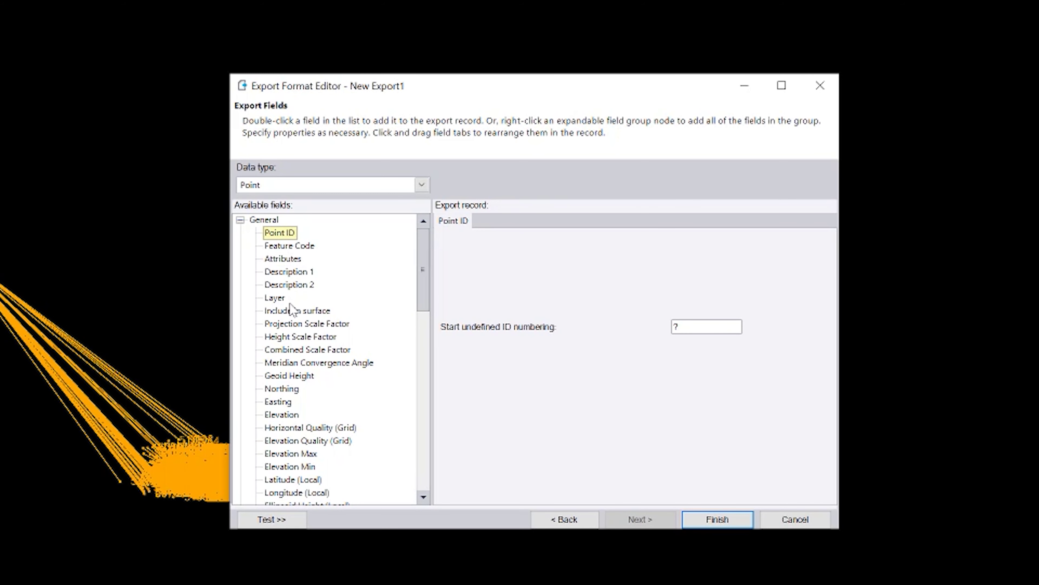
Add Easting, Elevation and Northing, move Northing right after Point ID, then add Feature Code
double_click(293, 402)
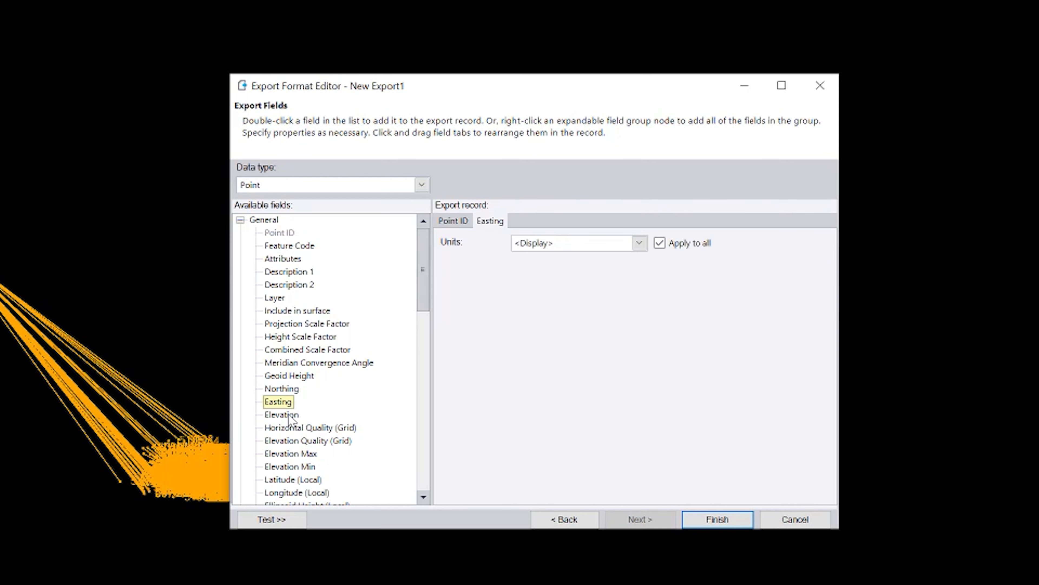
double_click(289, 415)
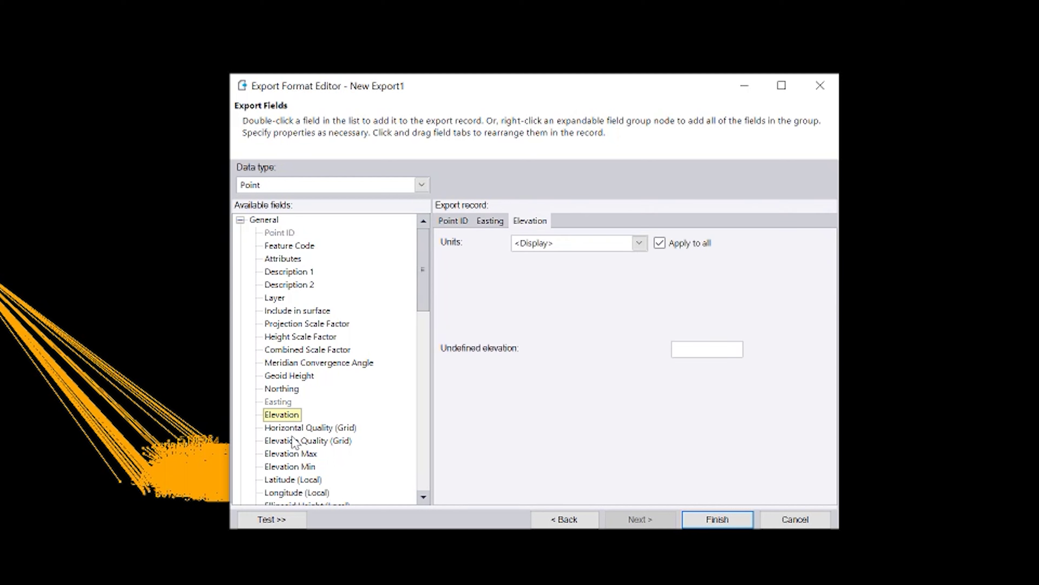
double_click(286, 389)
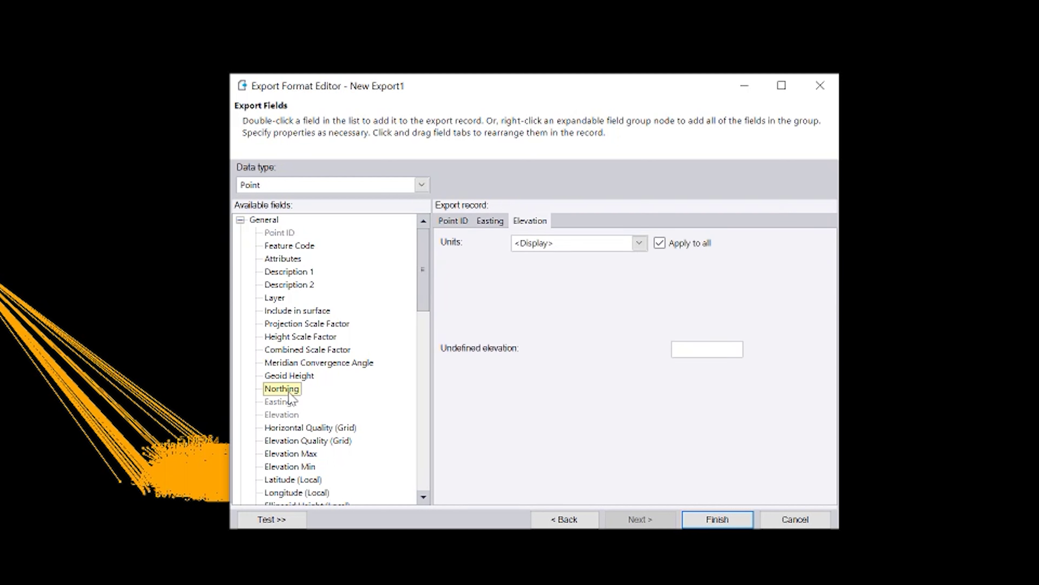
left_click_drag(572, 218, 524, 225)
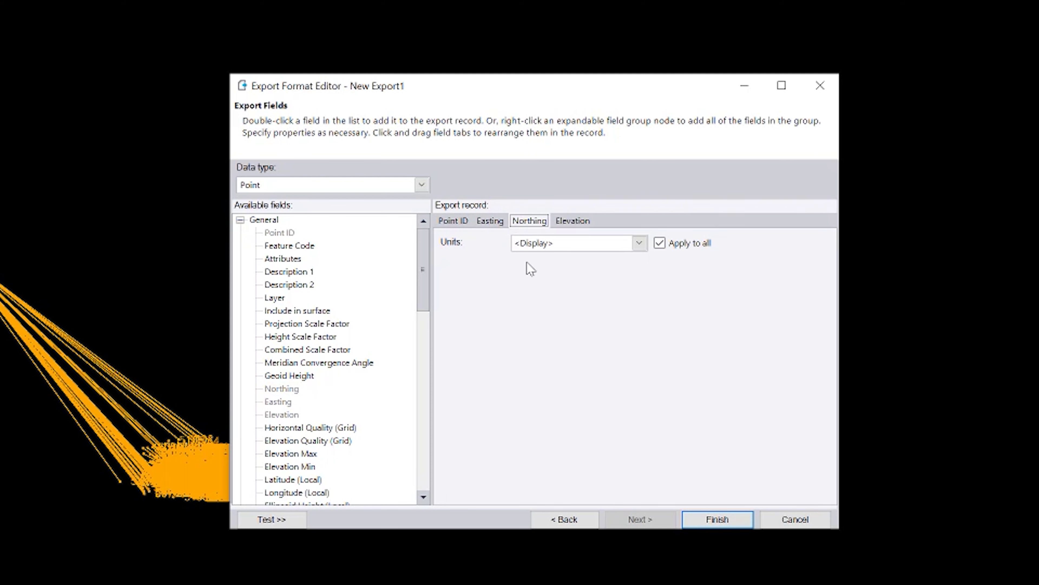
left_click_drag(484, 236, 491, 229)
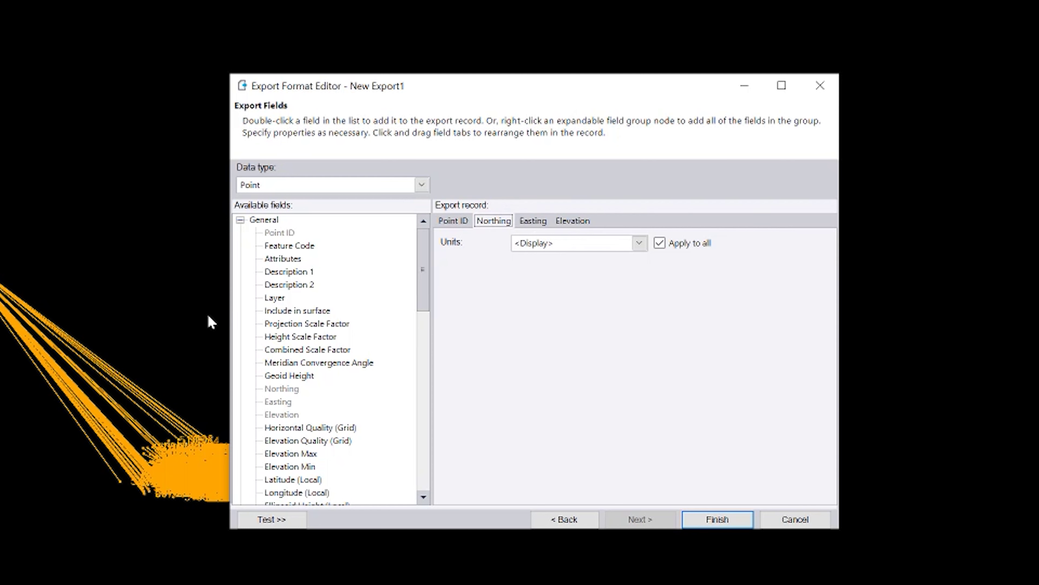
double_click(289, 246)
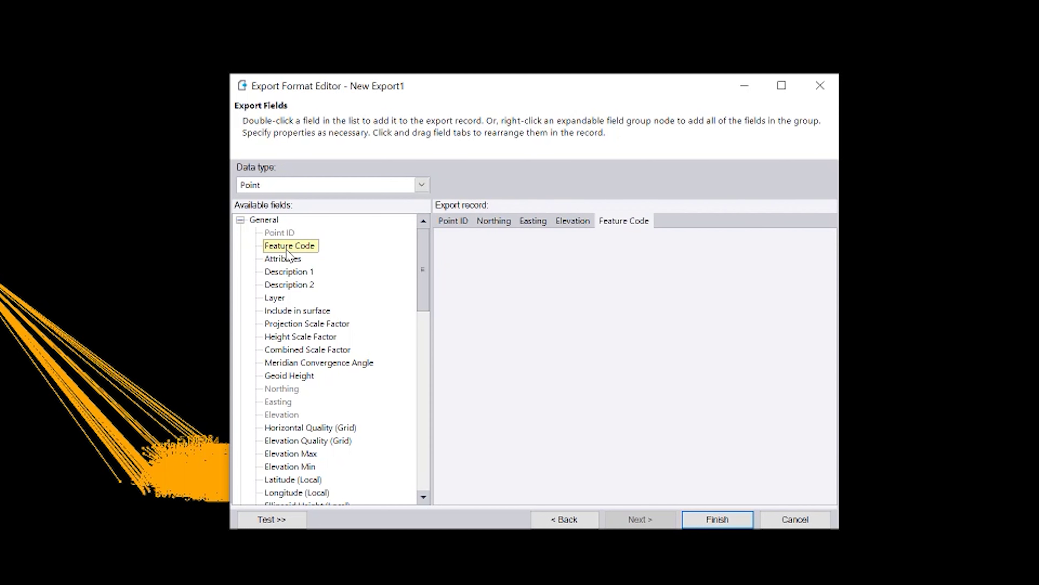
Add Attributes, set comma delimiters on Feature Code and attribute fields, and finish New Export1
double_click(283, 258)
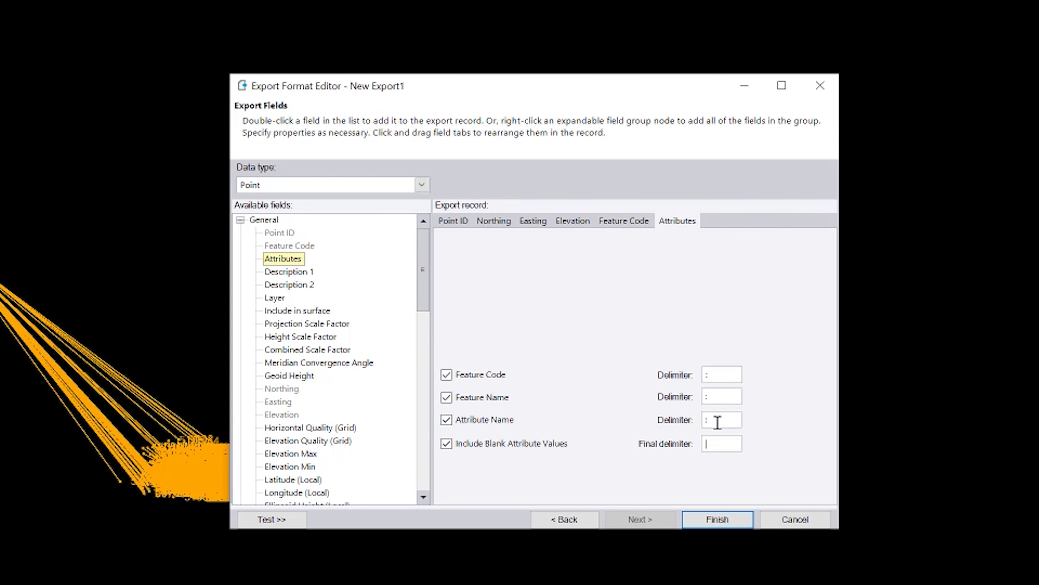
left_click(717, 378)
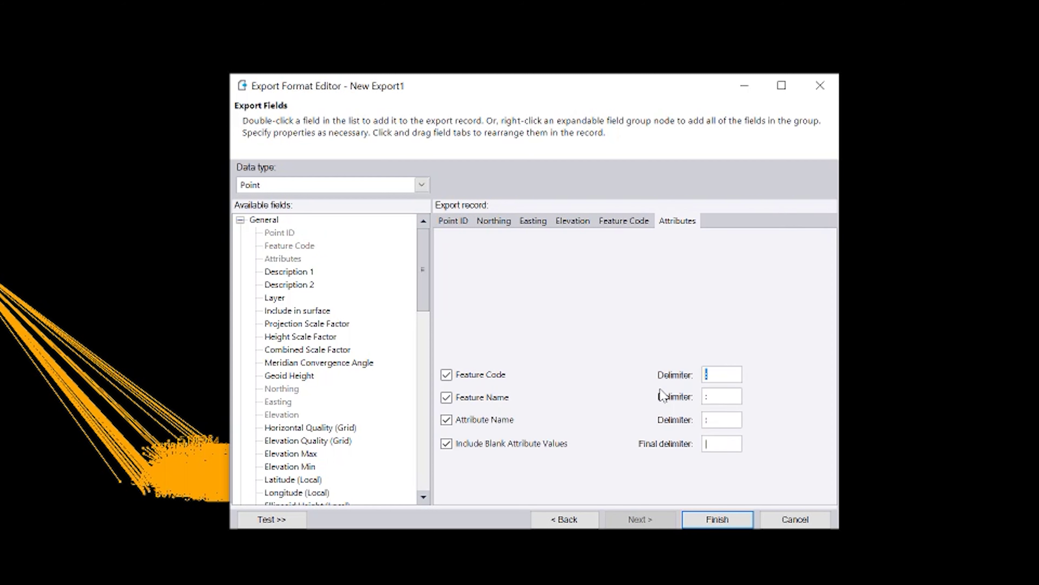
type(",")
left_click(723, 397)
type(",")
left_click(703, 420)
type(",")
left_click(700, 443)
left_click(740, 520)
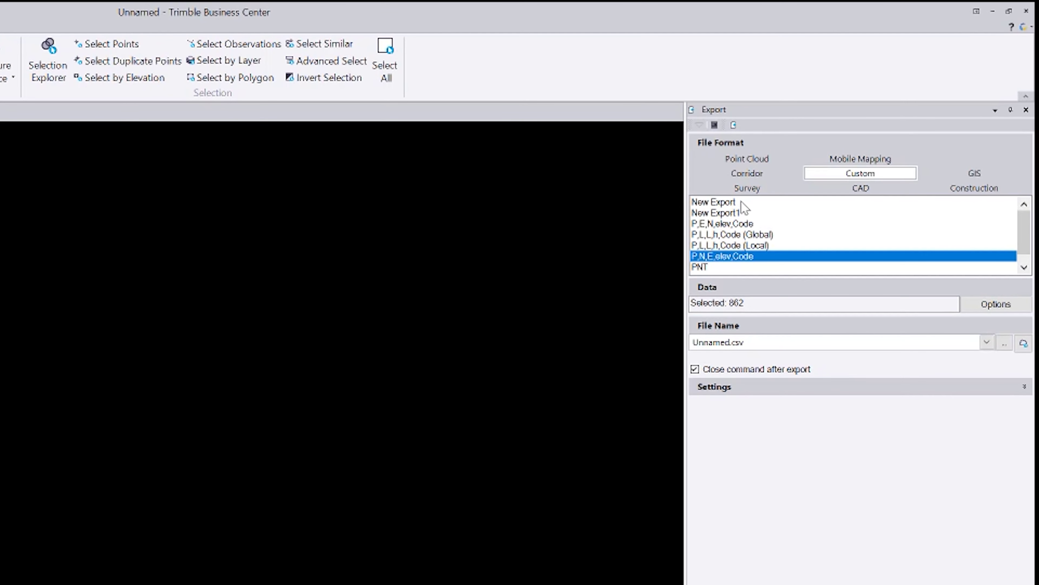
Select the New Export1 custom format and target a Desktop file named opus.asc
left_click(741, 212)
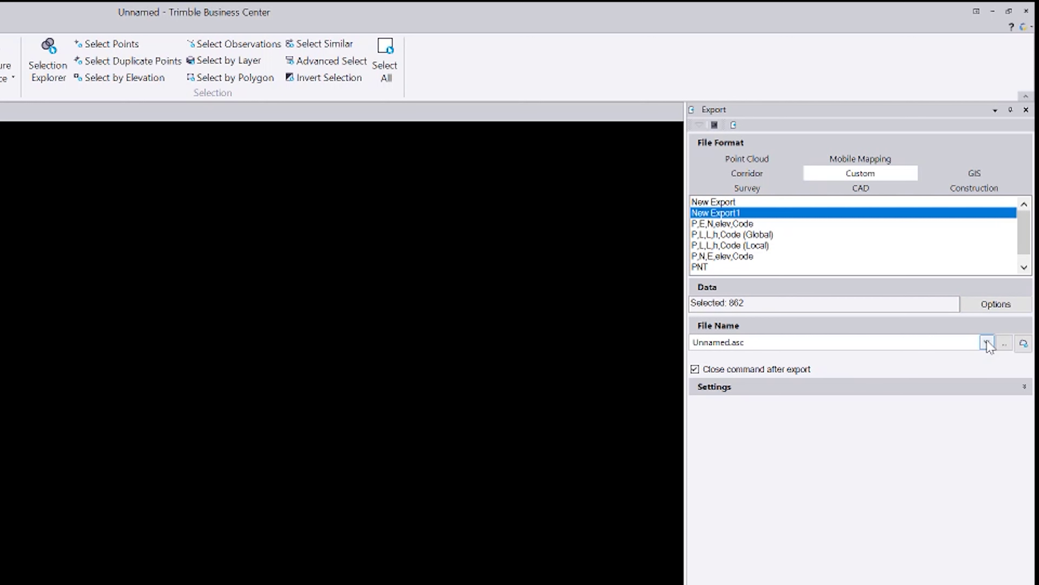
left_click(1004, 344)
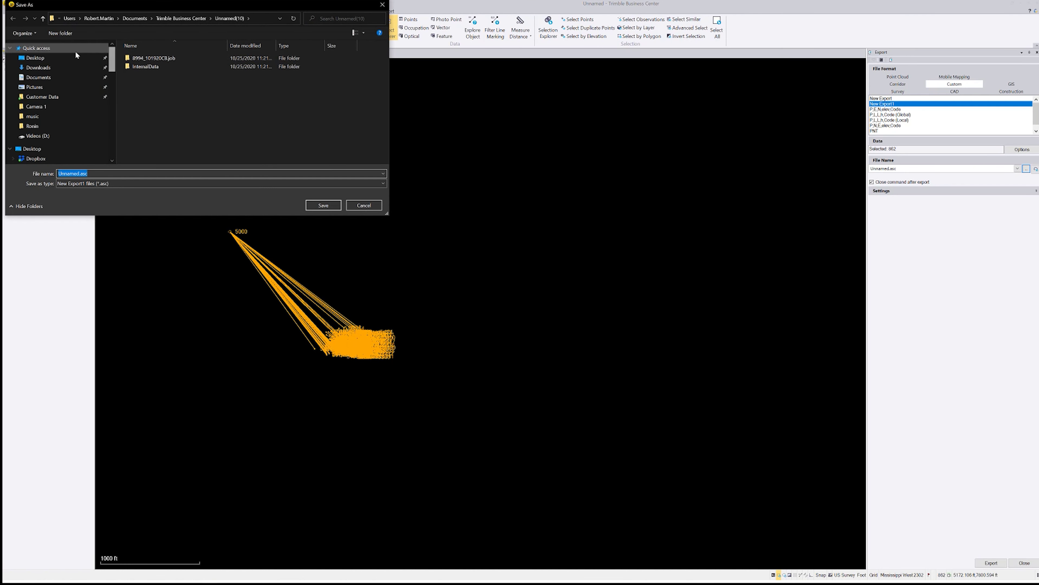
left_click(72, 57)
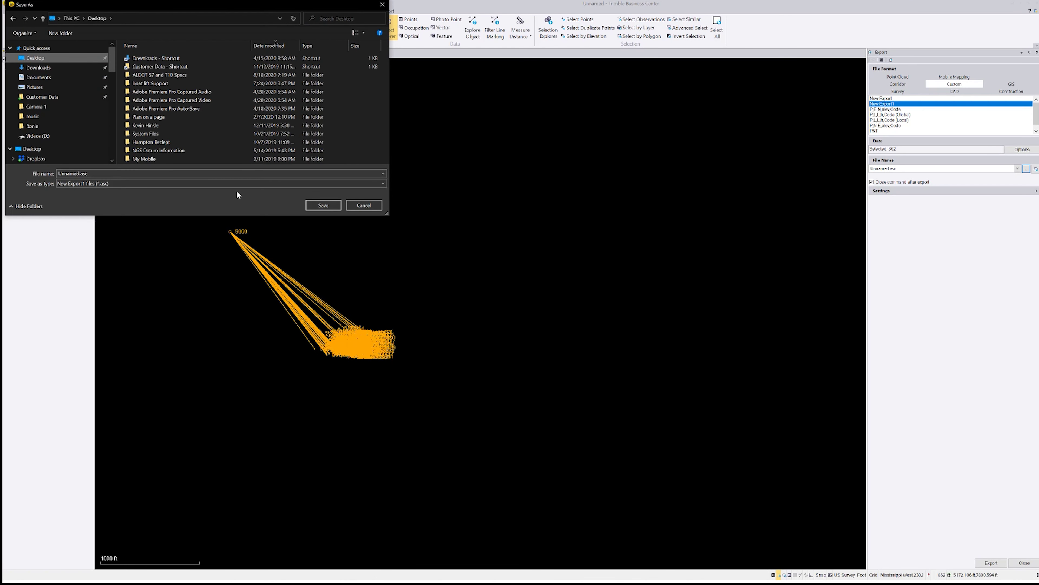
double_click(84, 172)
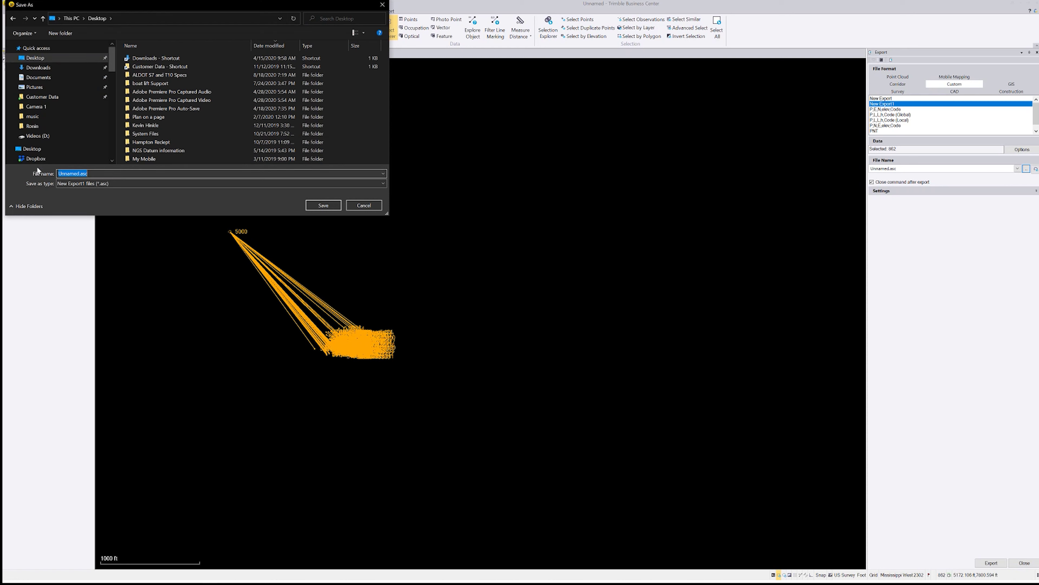
type("opus")
left_click(323, 205)
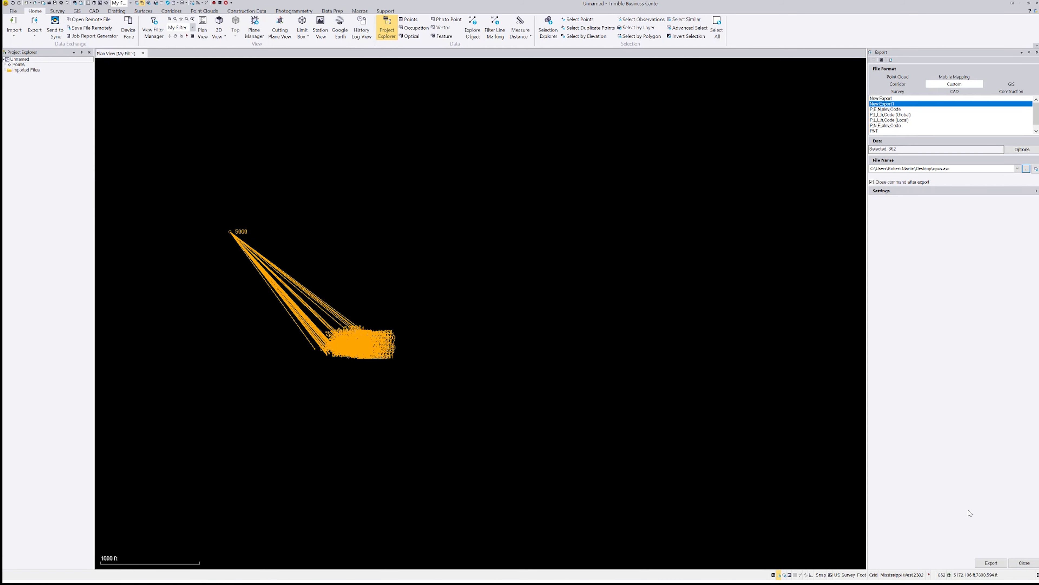
Export the 862 selected points to opus.asc and enlarge the resulting Notepad window
left_click(991, 564)
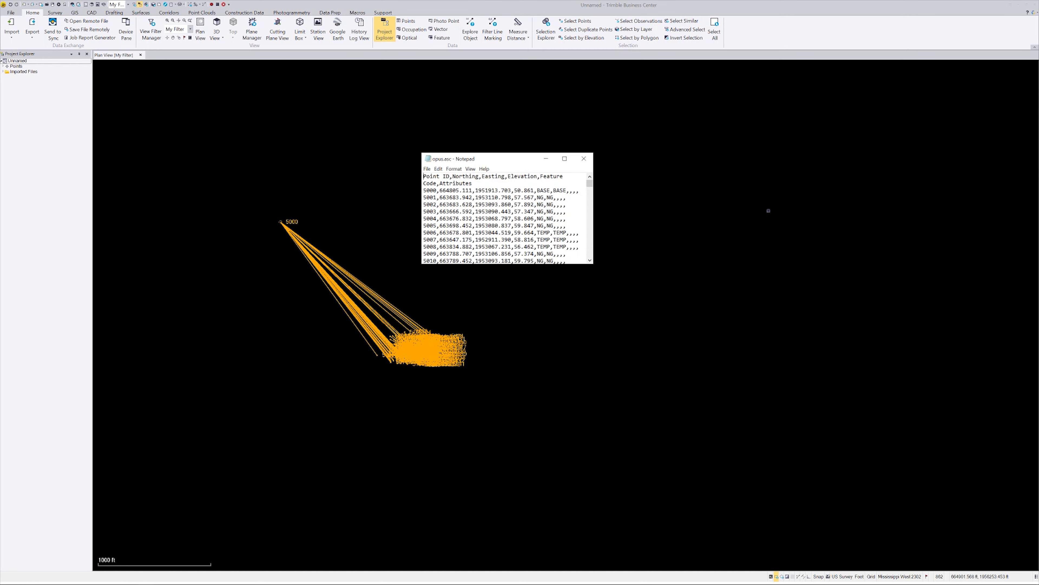
left_click(565, 159)
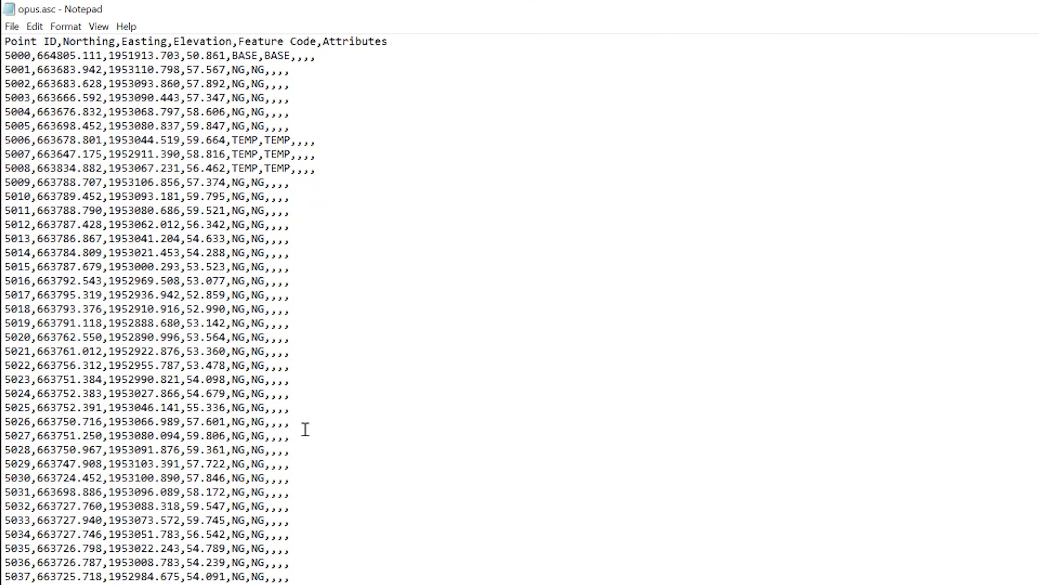
Scroll down opus.asc past the treeline, bridge and tree records to point 5069
scroll(305, 429, "down", 10)
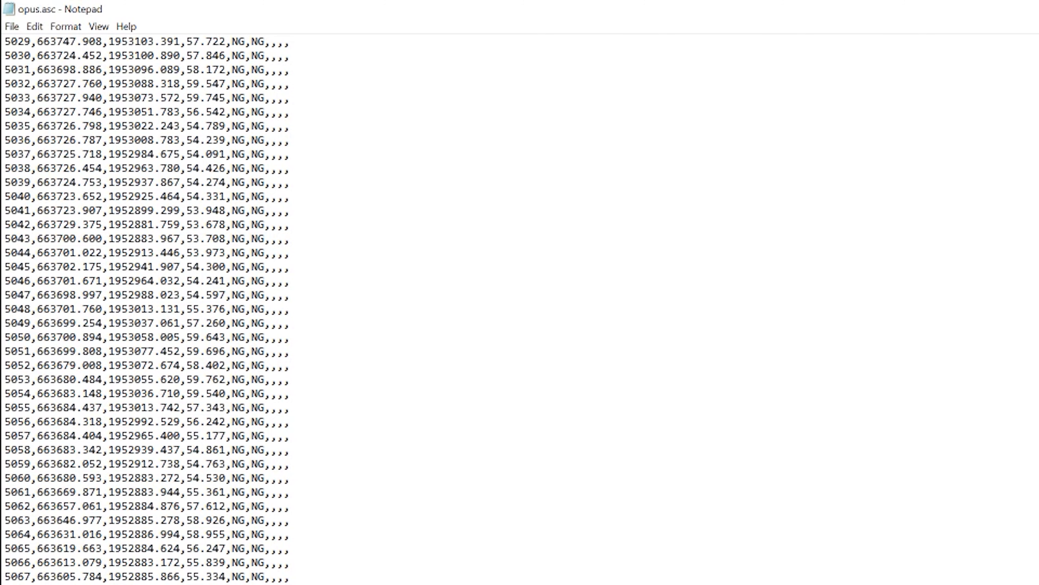
scroll(317, 474, "down", 3)
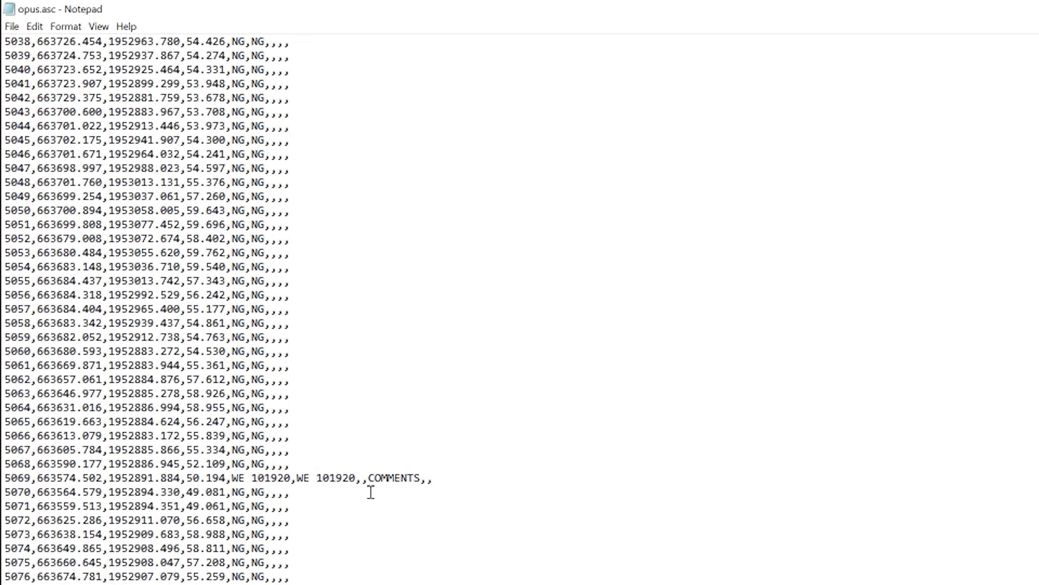